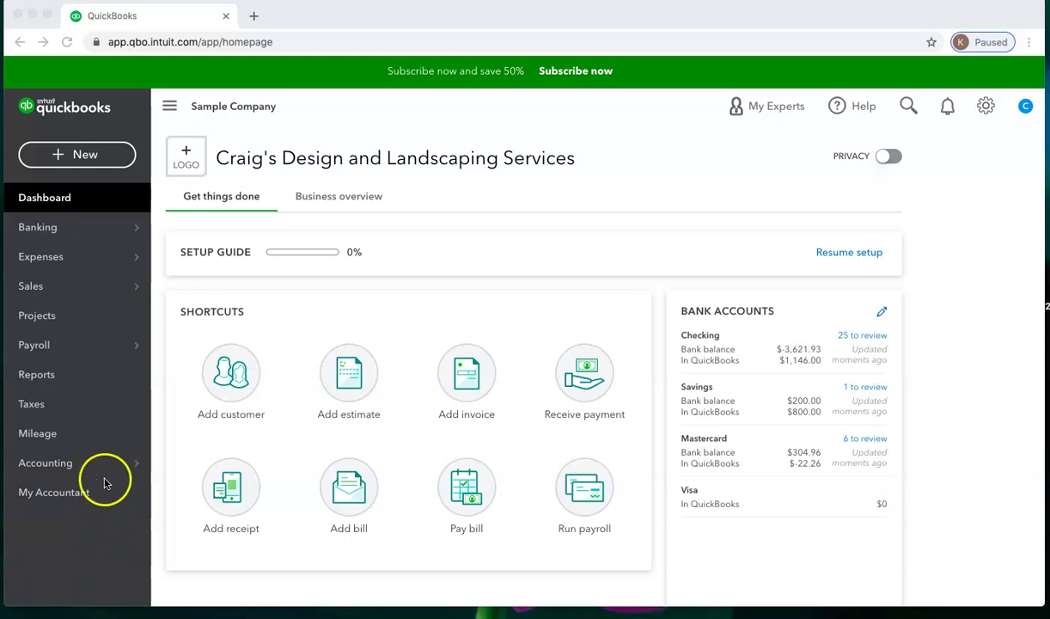
- Open a blank check form to view its Print later option, and close it without saving
left_click(76, 158)
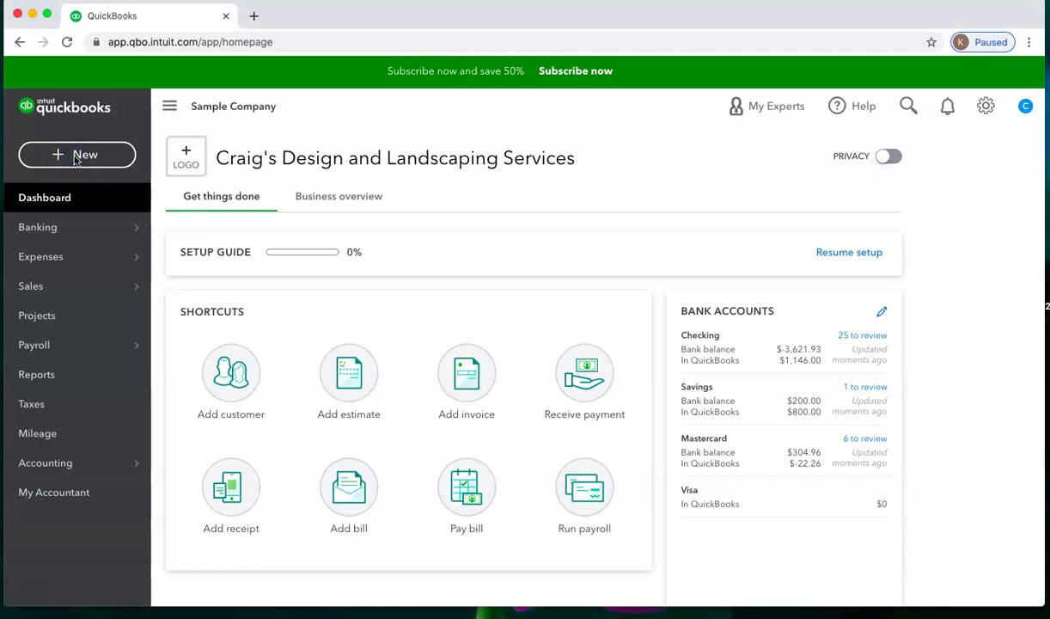
left_click(75, 158)
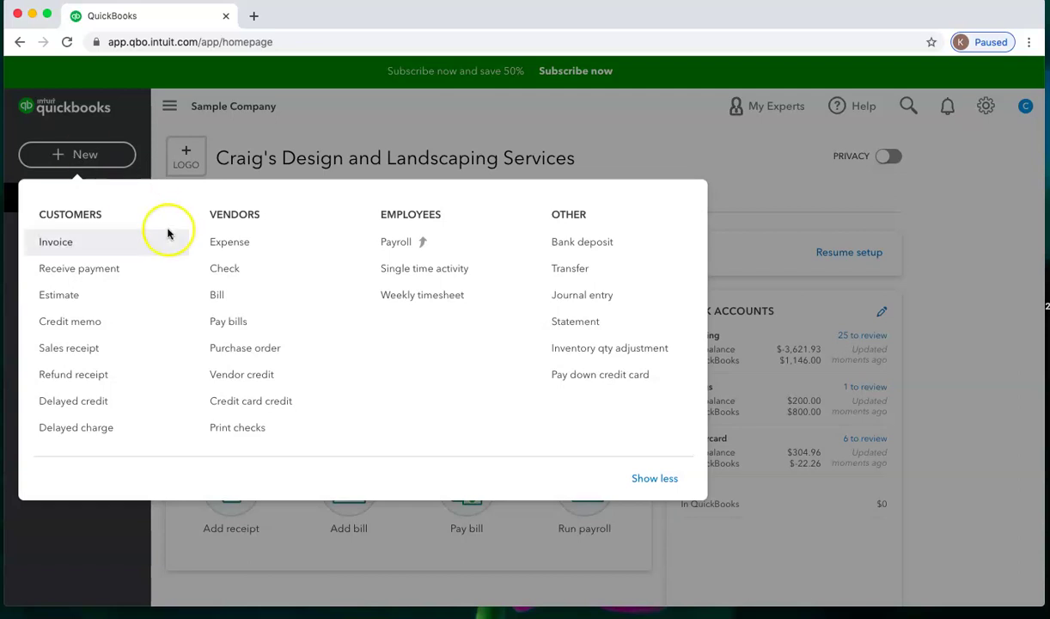
left_click(238, 273)
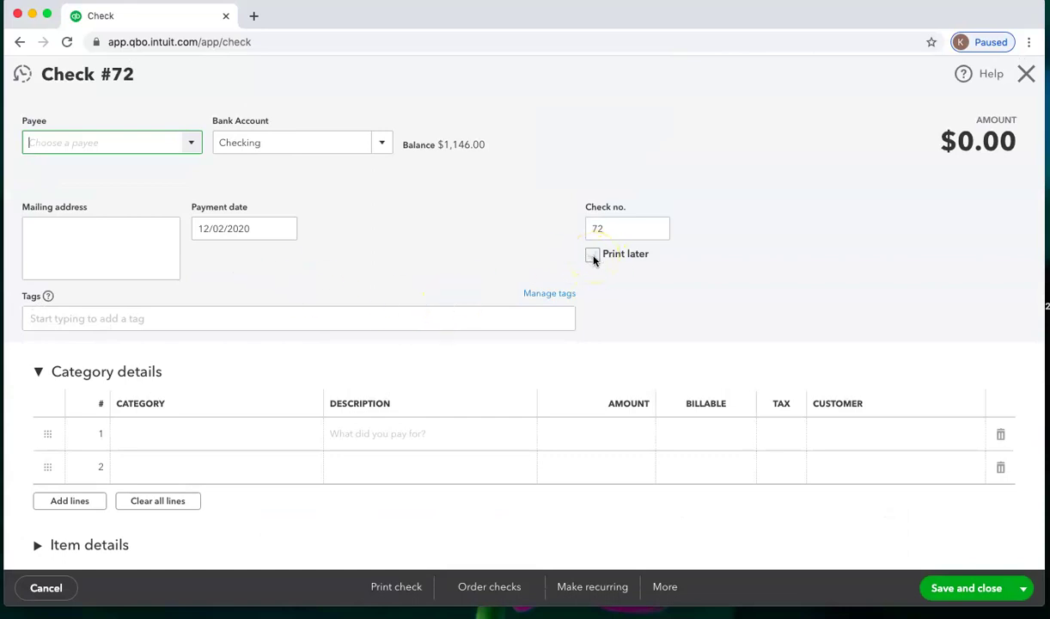
left_click(1024, 75)
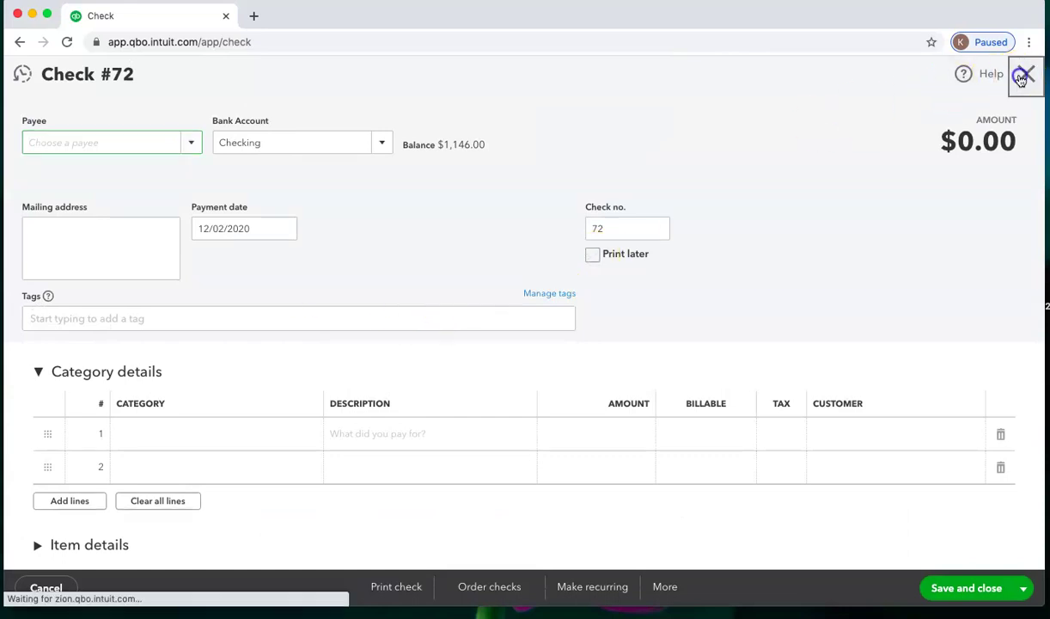
- Open a blank expense form to view its payment fields, and close it without saving
left_click(68, 165)
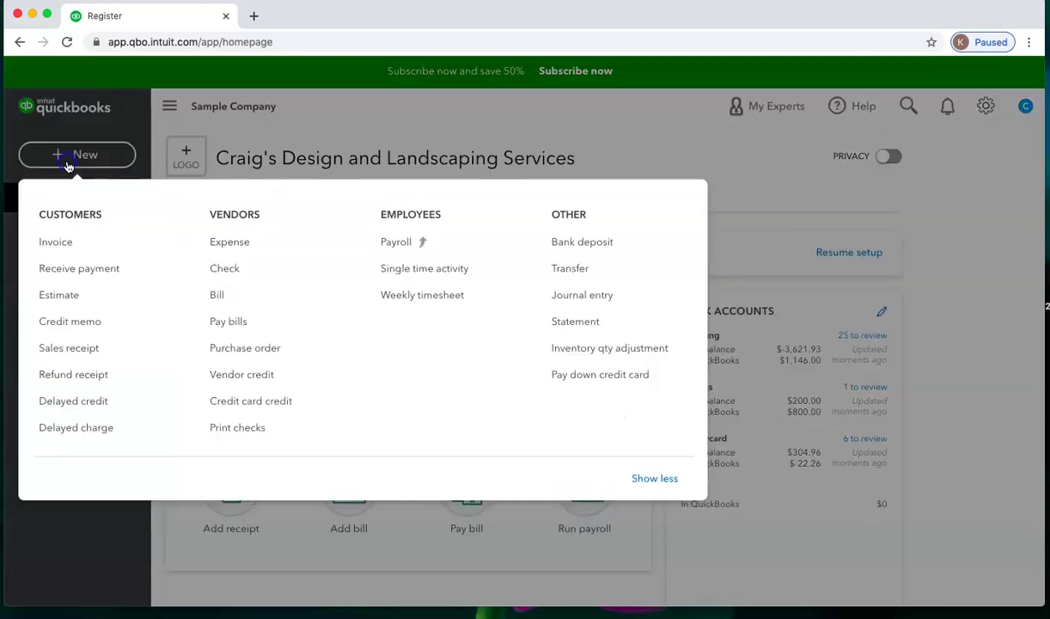
left_click(234, 243)
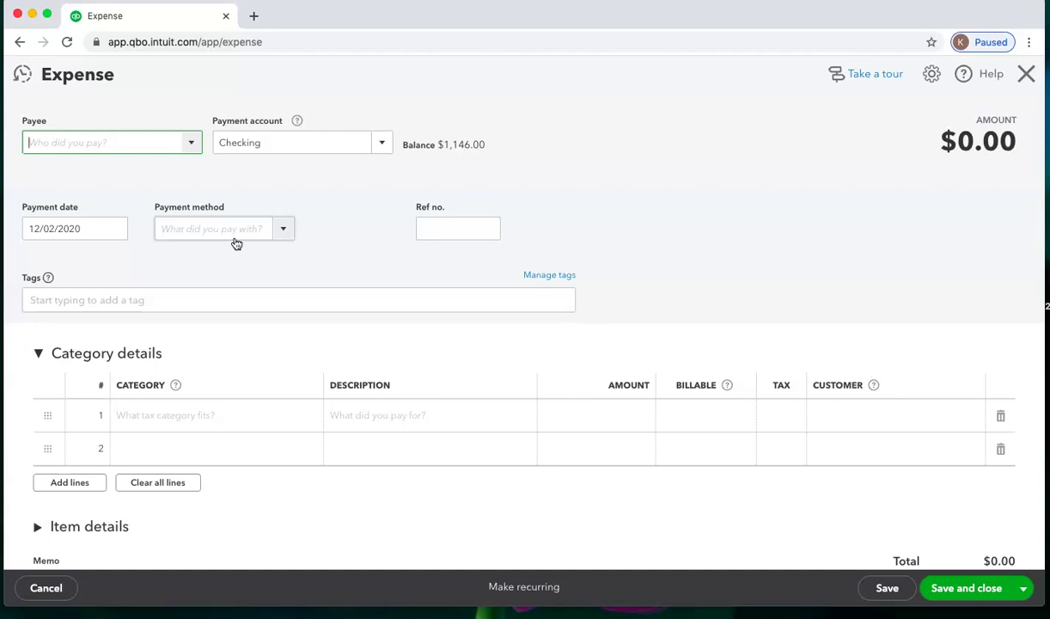
left_click(275, 237)
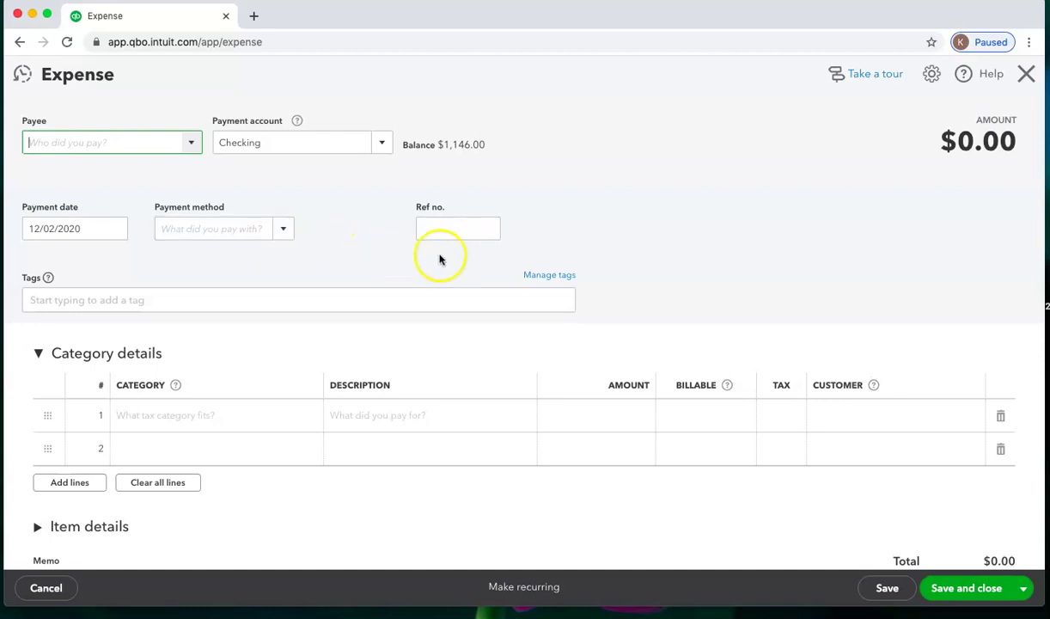
left_click(1027, 74)
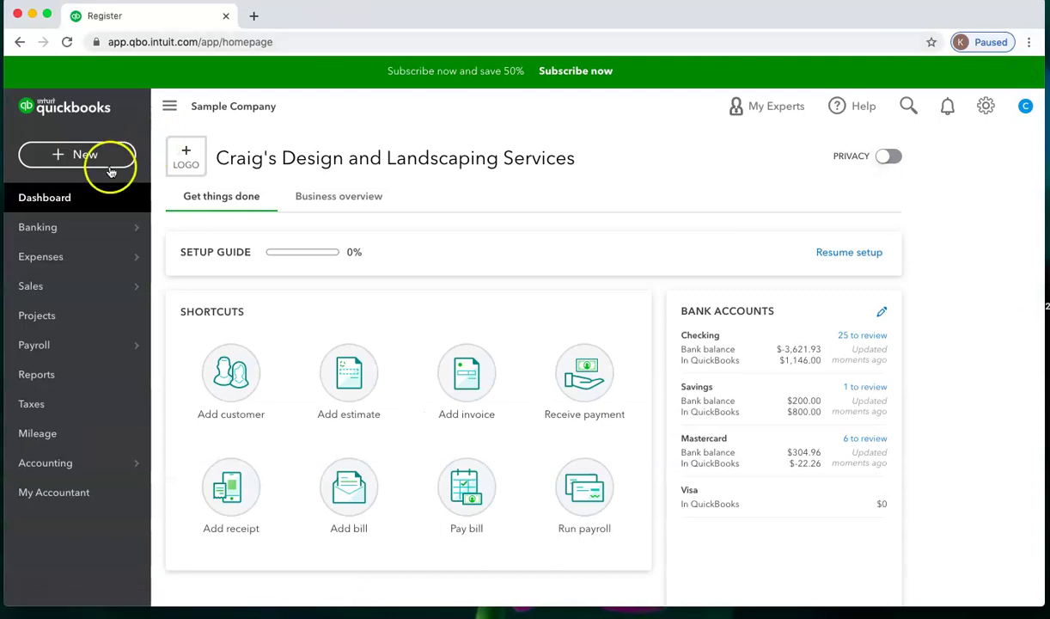
- Reopen a blank check form to compare its check number and Print later fields, and close it
left_click(82, 158)
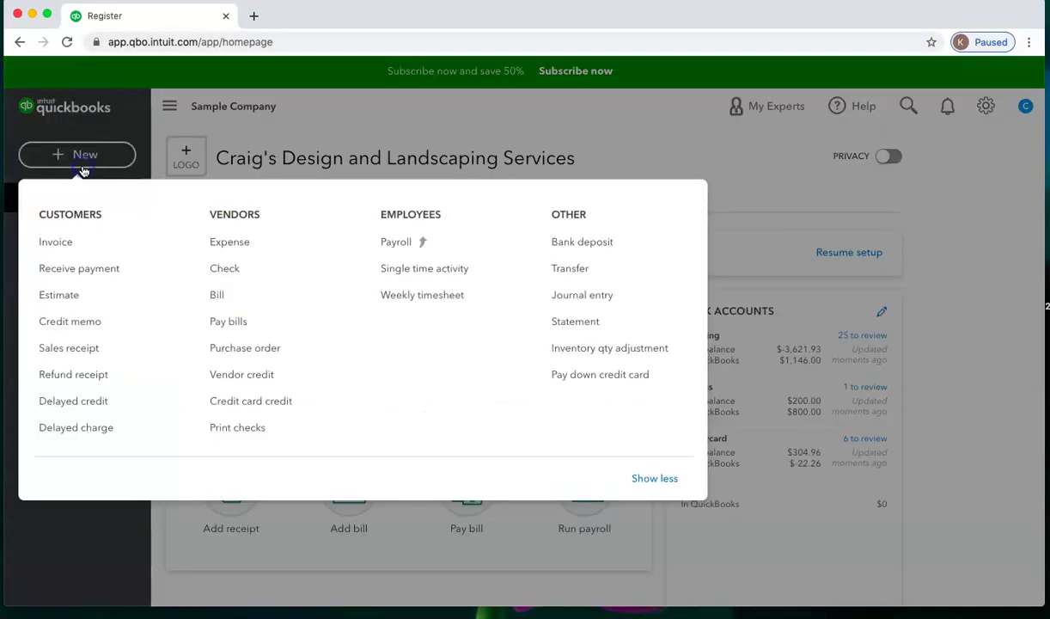
left_click(223, 268)
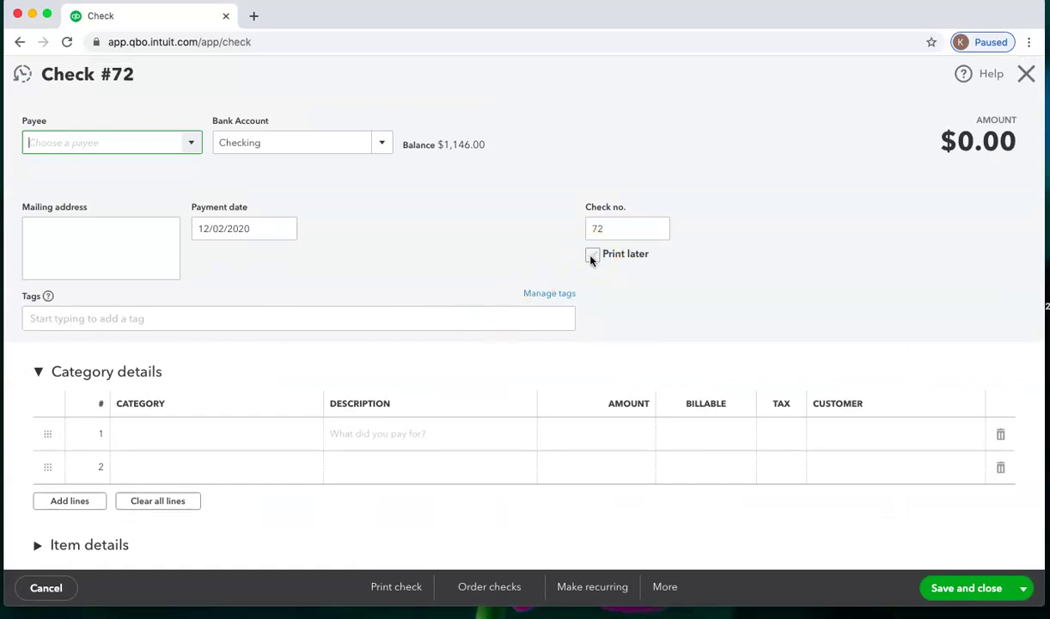
left_click(1027, 74)
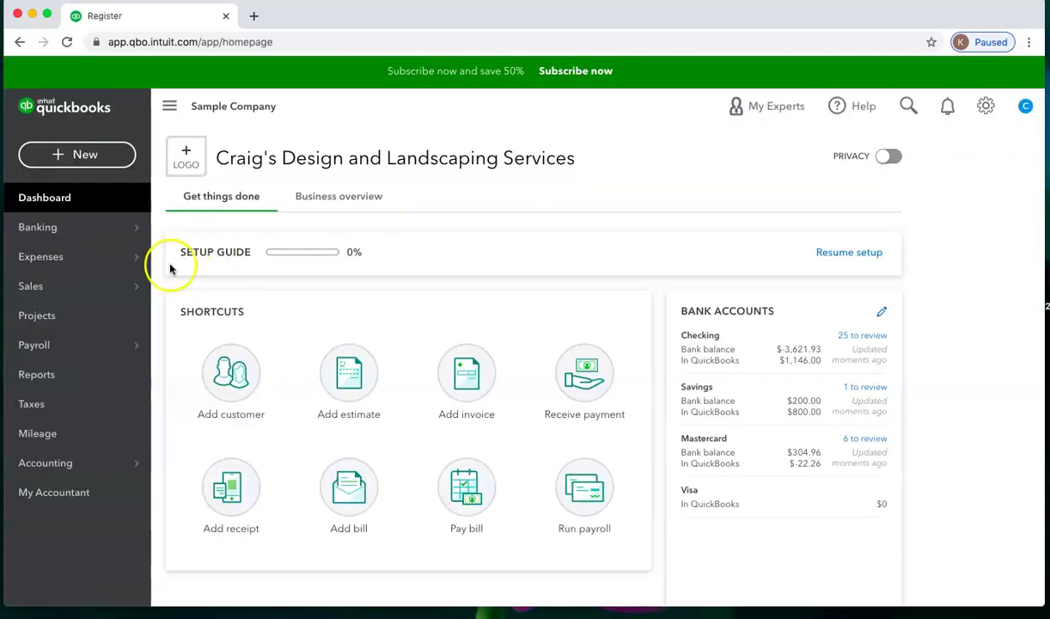
- Open the bank register of the Checking account and dismiss the Register basics tour
mouse_move(122, 245)
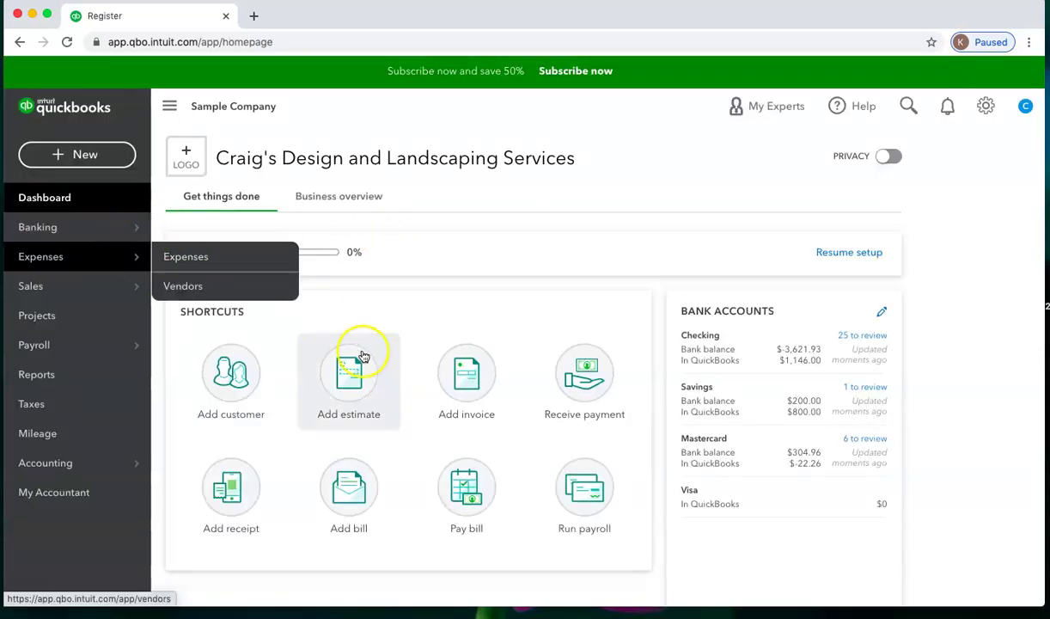
left_click(697, 355)
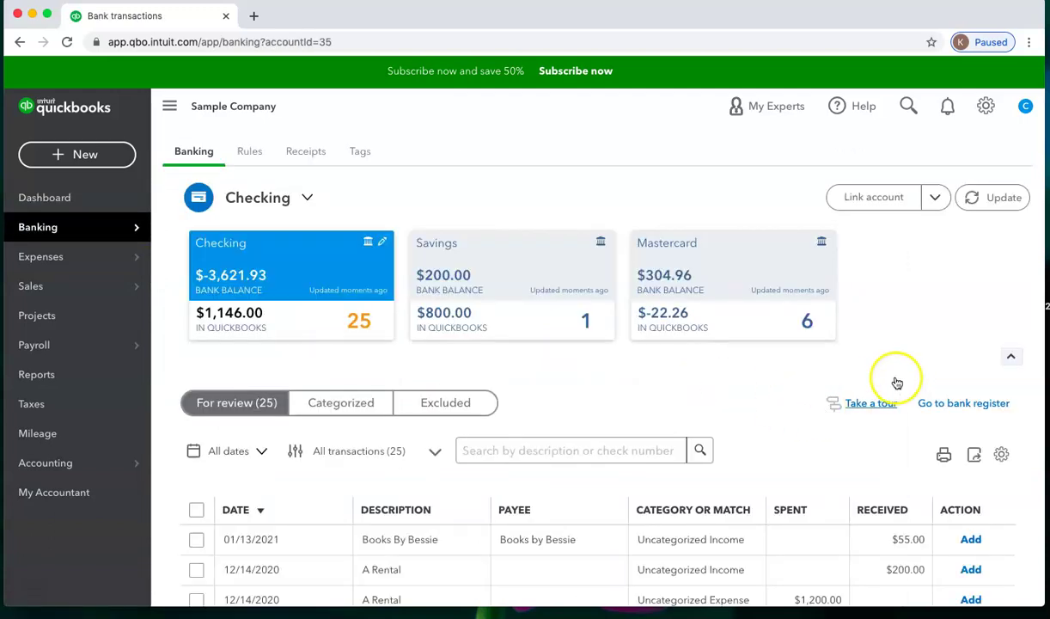
left_click(947, 404)
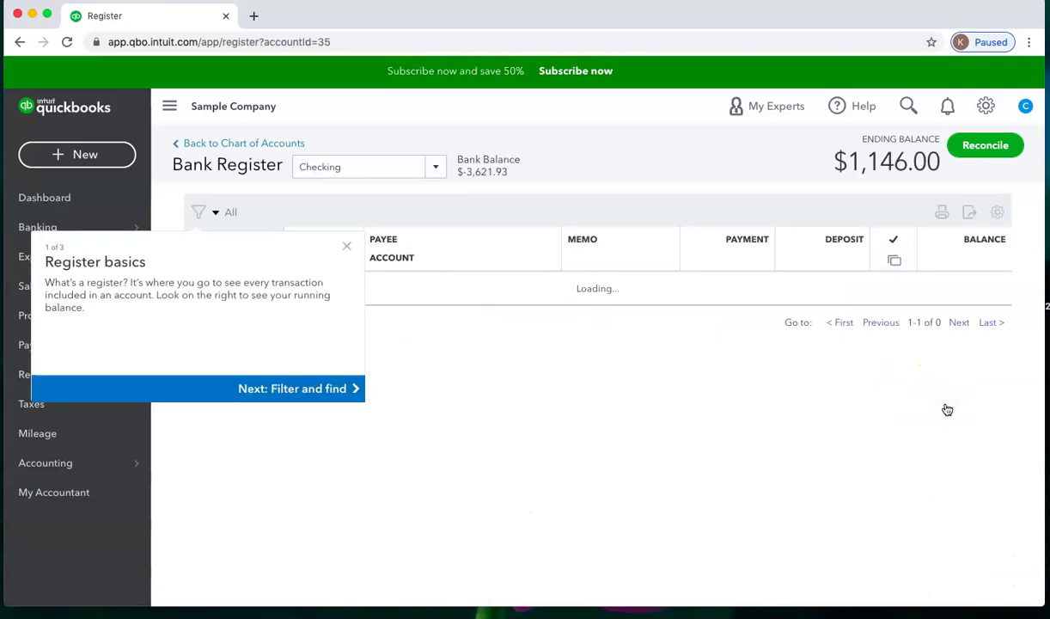
left_click(346, 283)
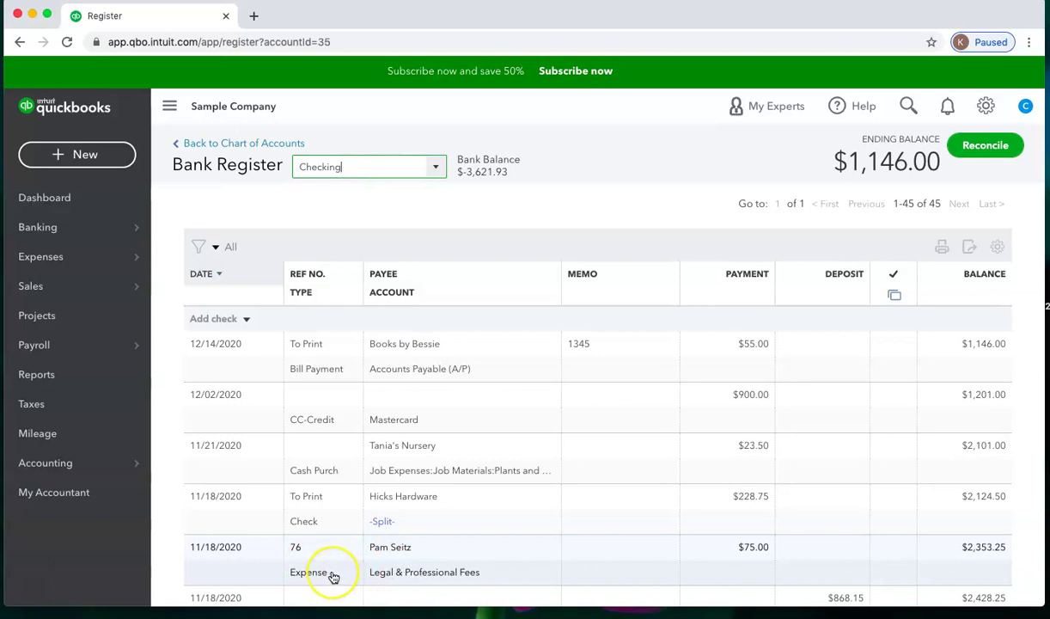
- Start the print checks setup, compare the Standard and Voucher check types, and choose Voucher
left_click(76, 158)
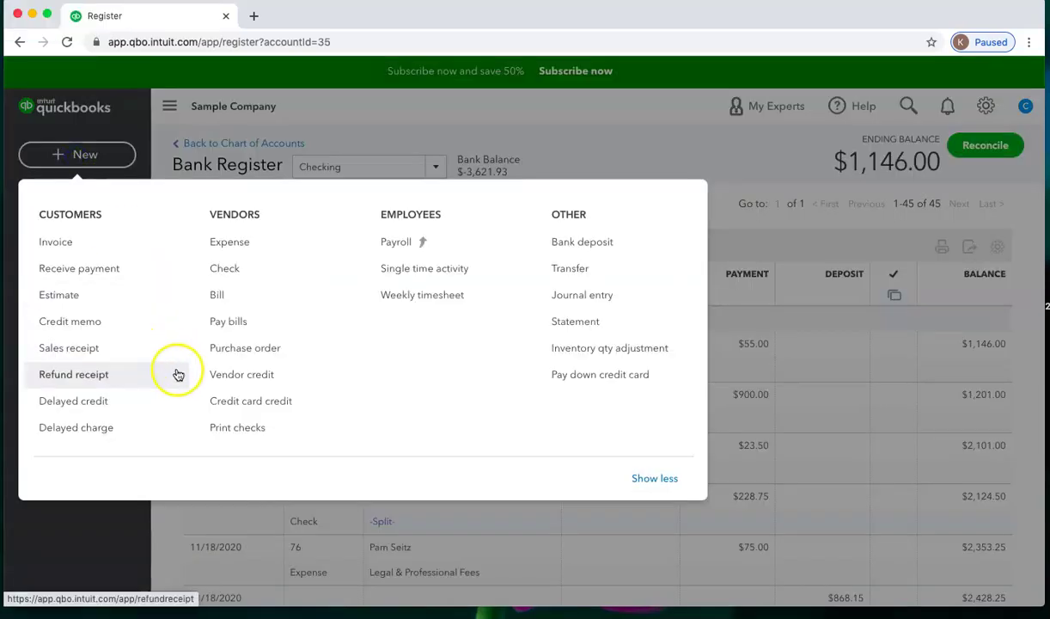
left_click(245, 429)
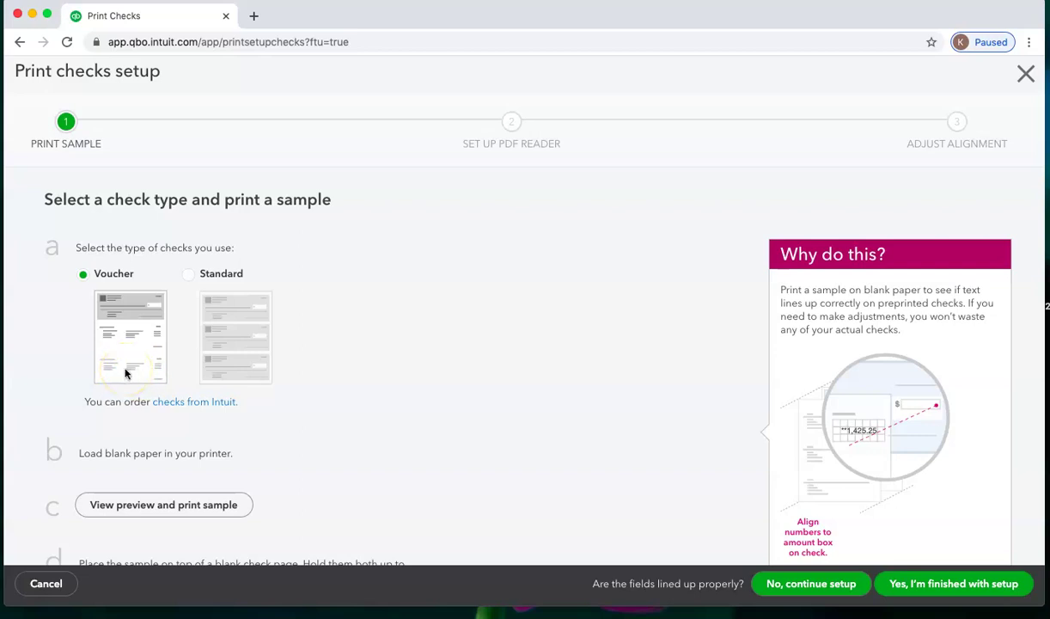
left_click(188, 275)
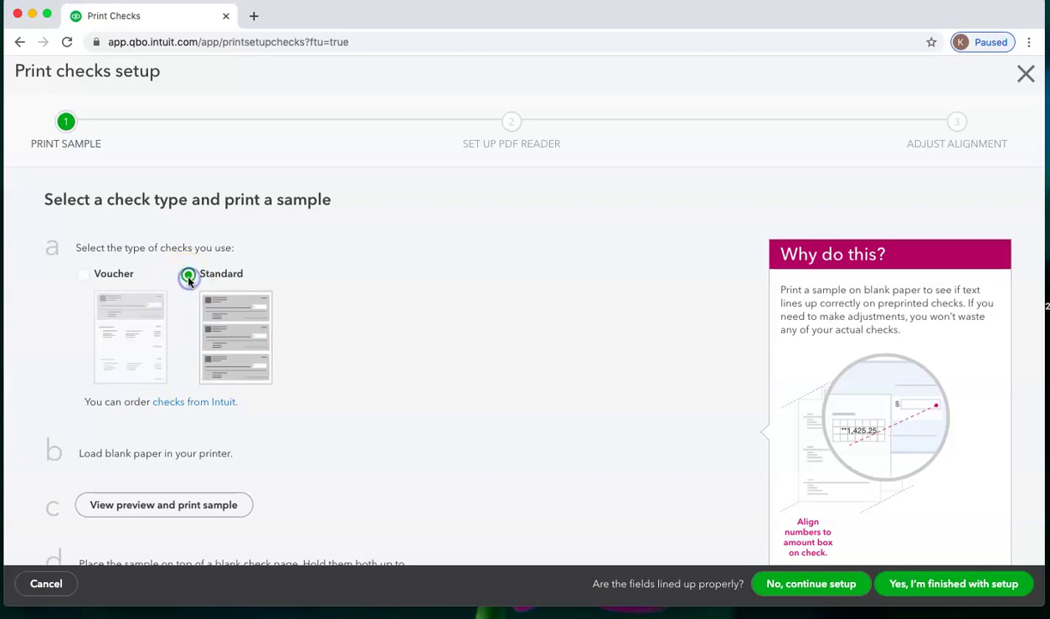
left_click(235, 339)
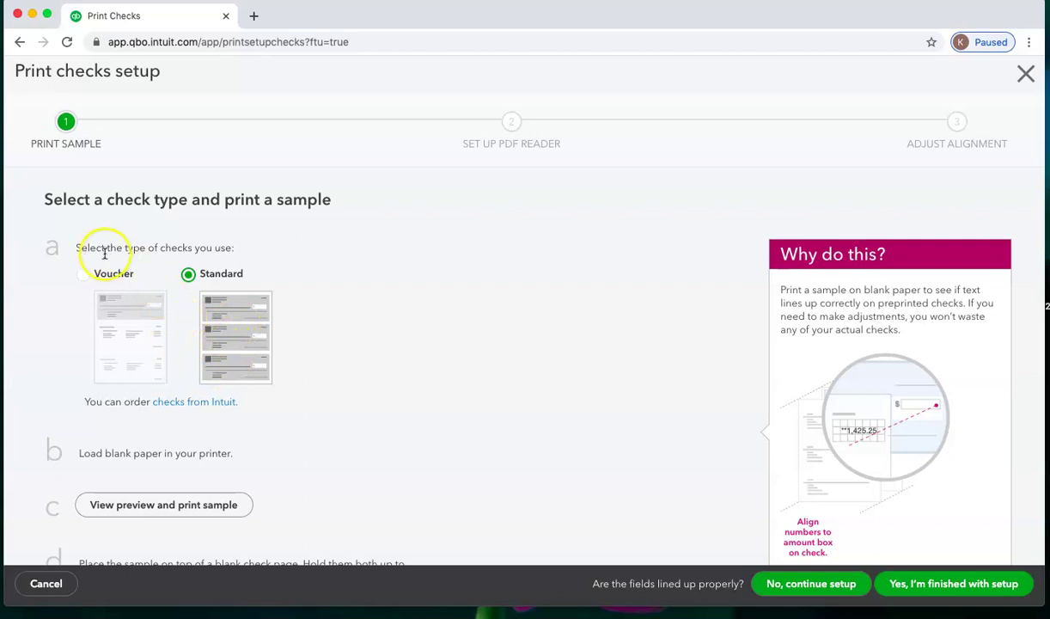
left_click(82, 274)
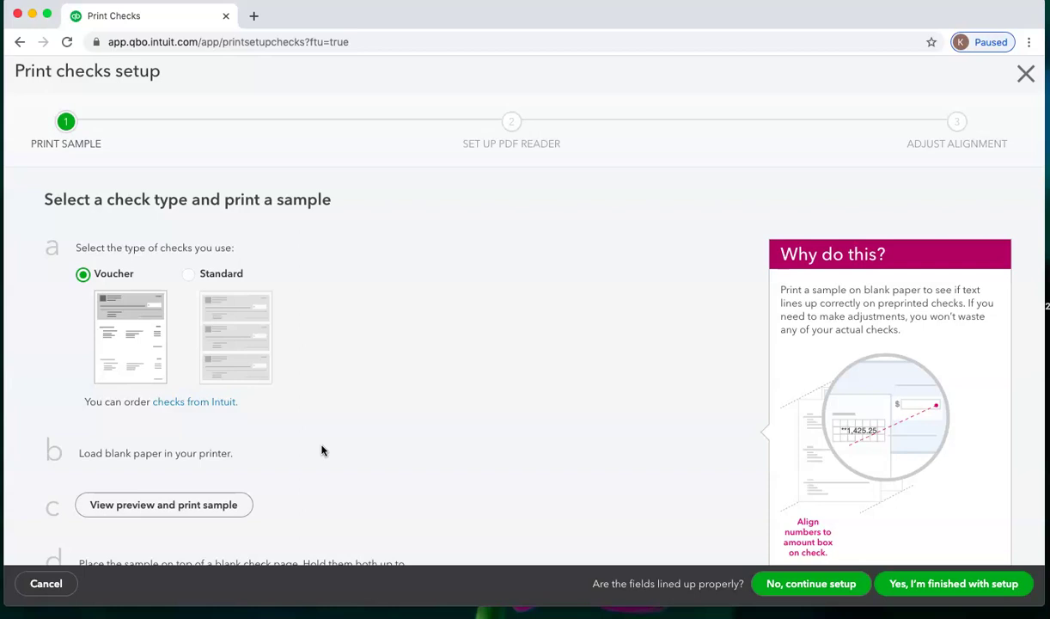
- Review the sample printing instructions and finish the print checks setup, answering that the fields line up properly
left_click(357, 413)
scroll(357, 413, "down", 1)
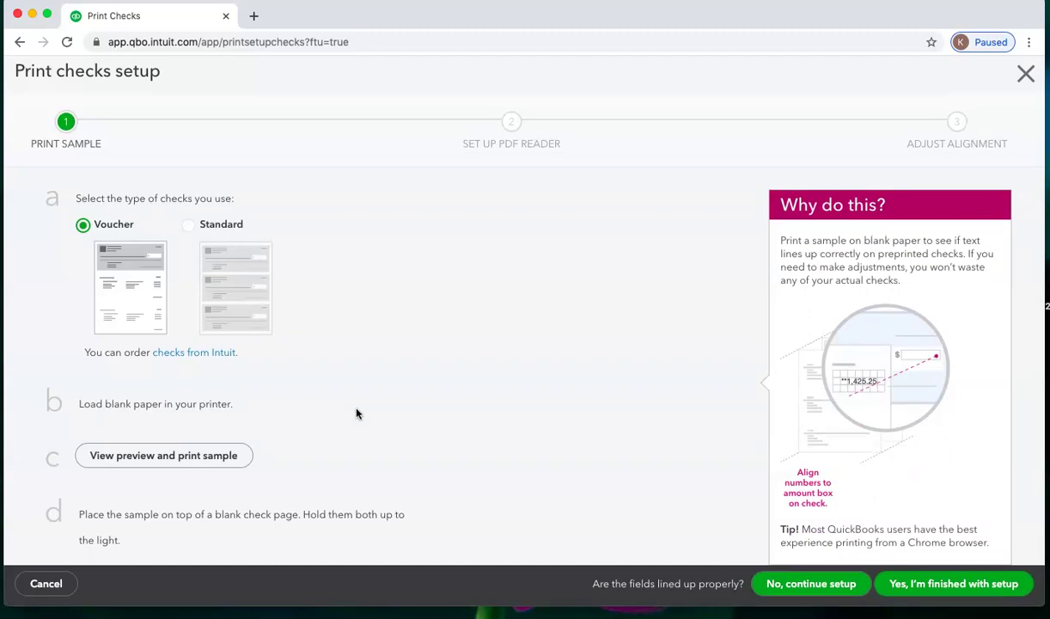
left_click(161, 461)
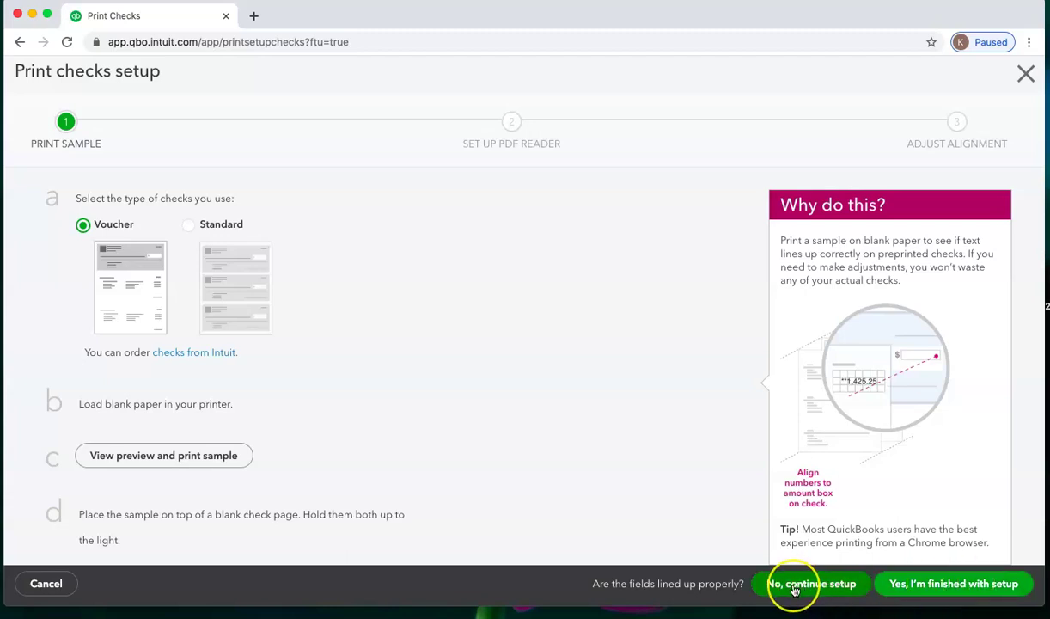
left_click(952, 583)
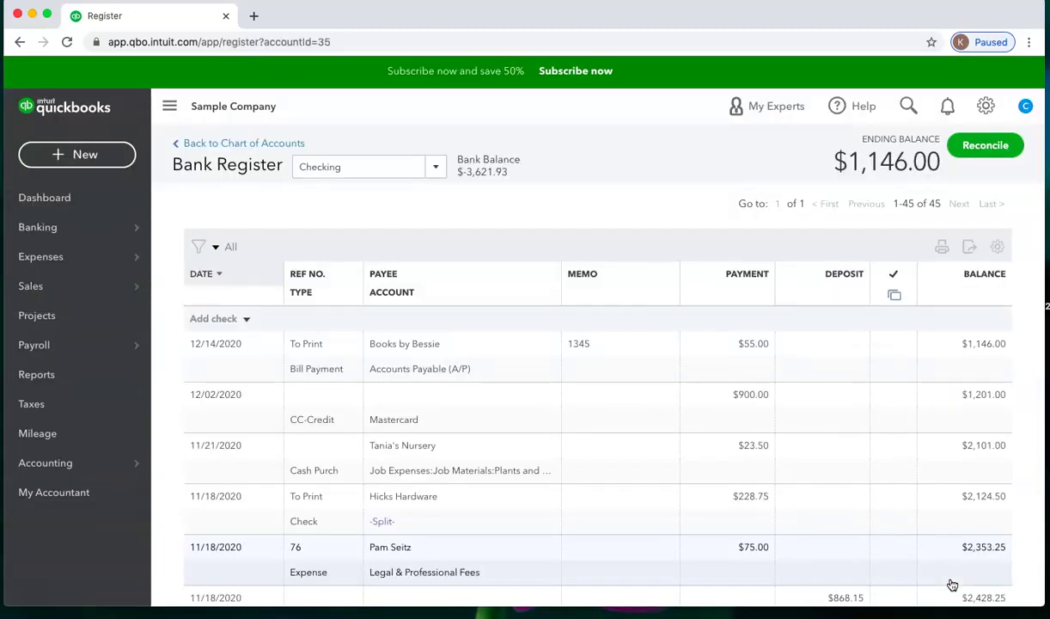
- Open the list of checks to print and leave both the Hicks Hardware and Books by Bessie checks selected
left_click(80, 161)
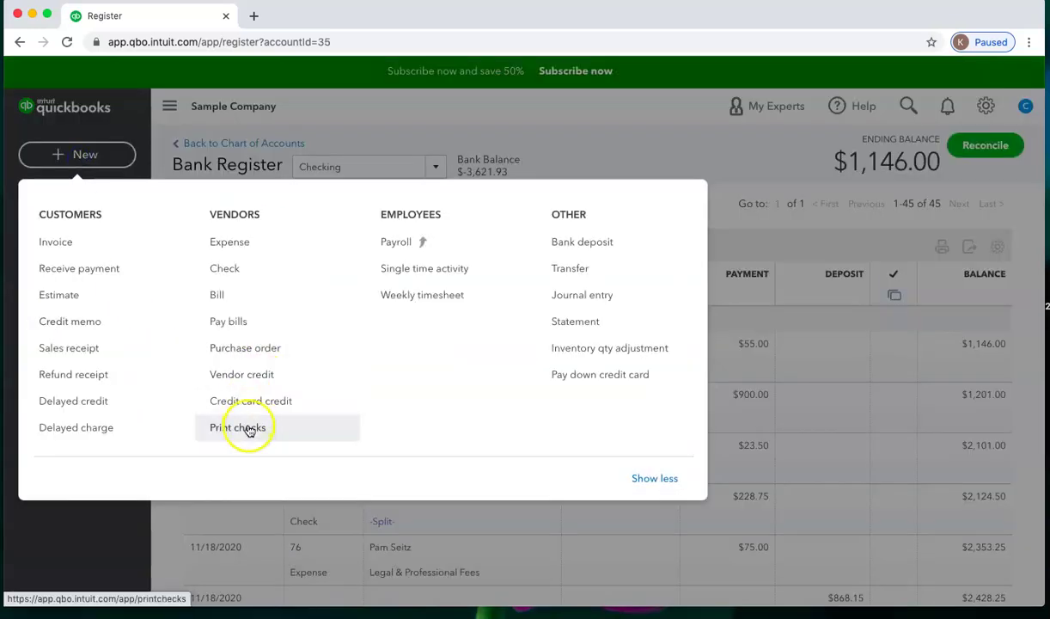
left_click(247, 430)
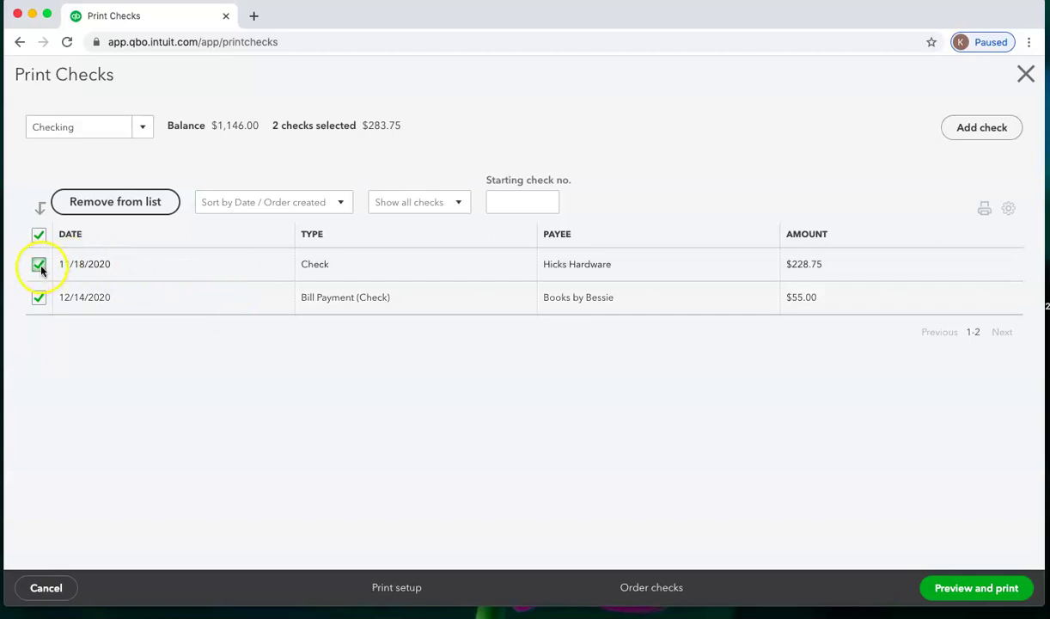
left_click(39, 298)
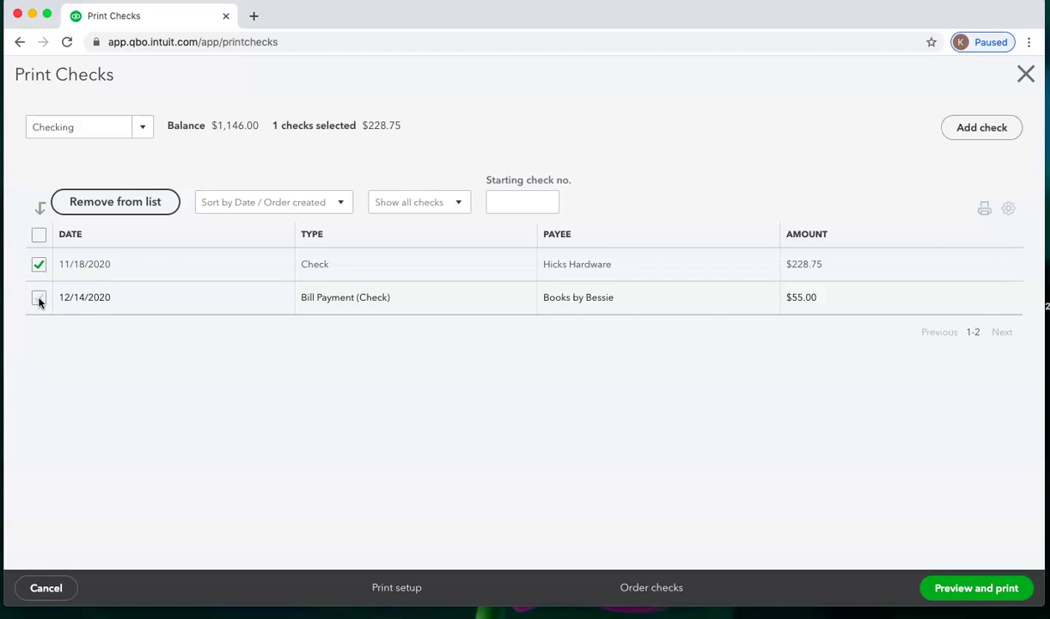
left_click(39, 298)
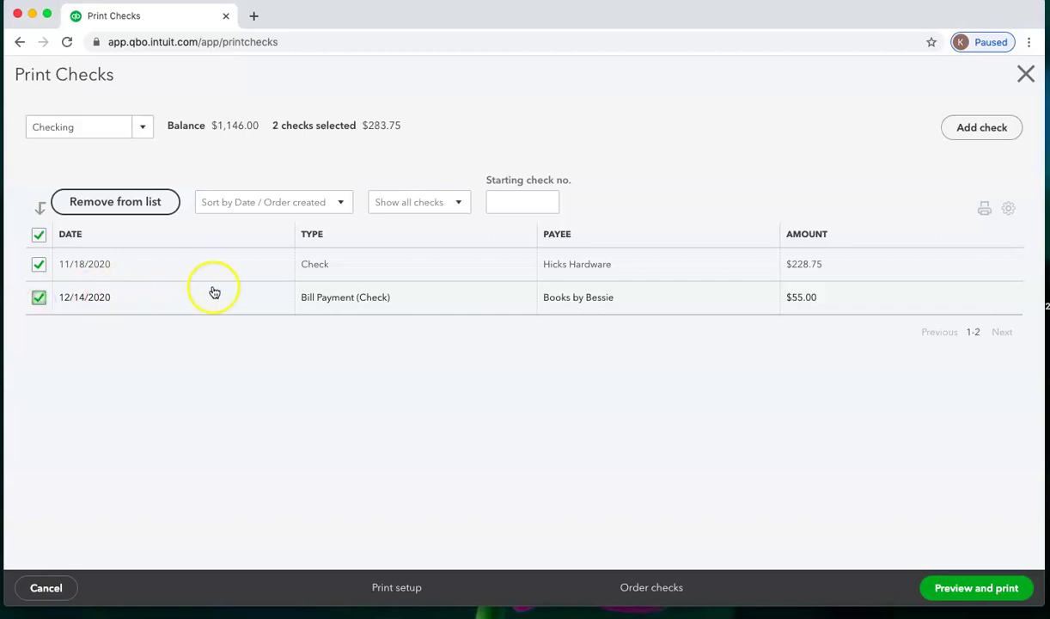
- Set the starting check number to 1001 and generate the print preview of the selected checks
left_click(526, 201)
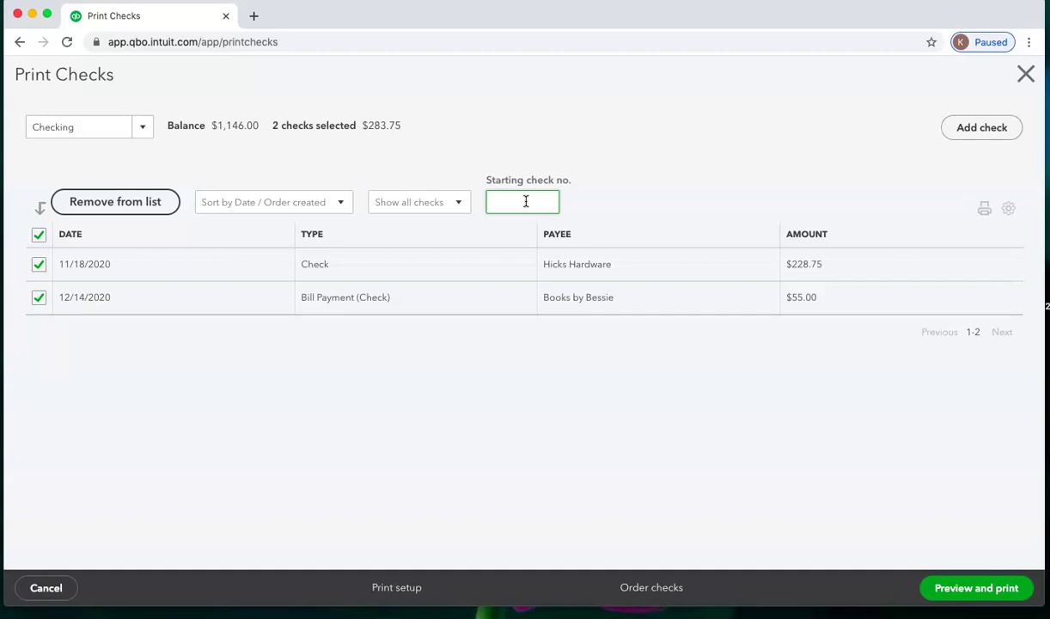
left_click(504, 201)
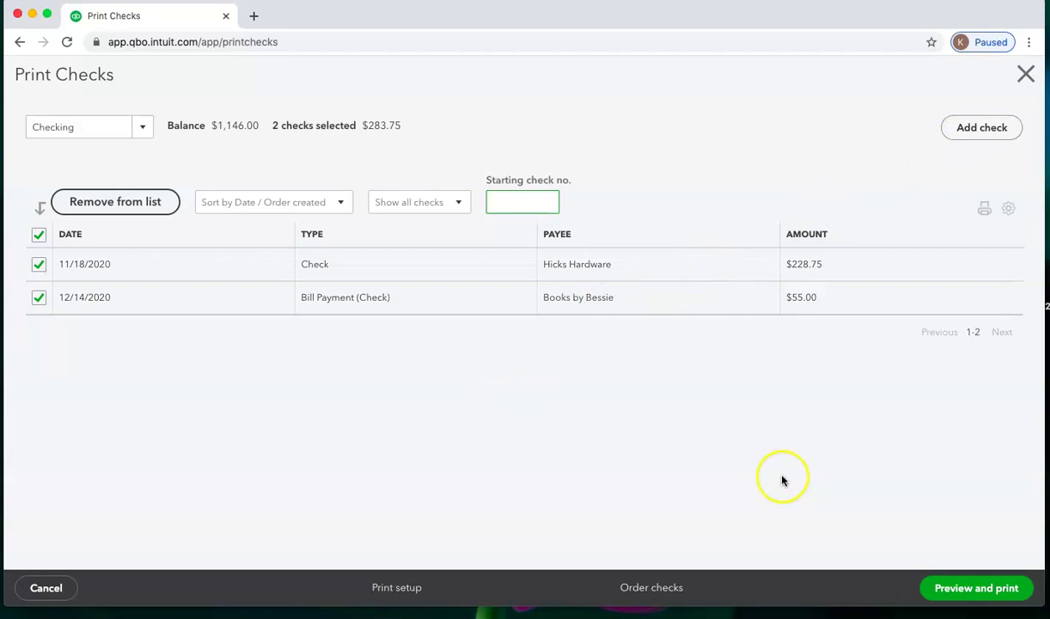
left_click(964, 592)
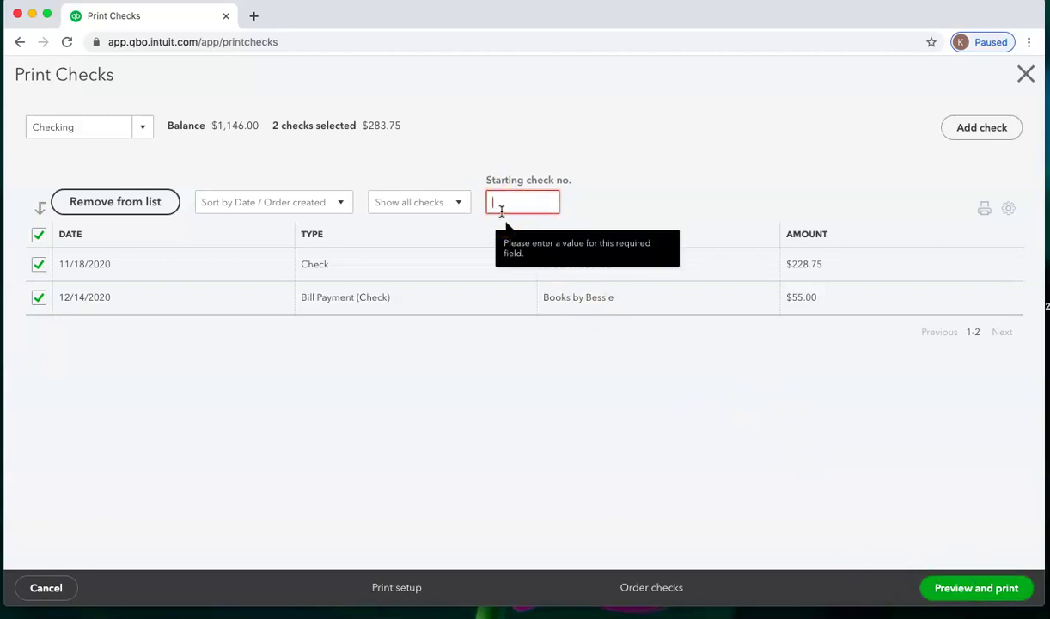
left_click(501, 206)
type("1")
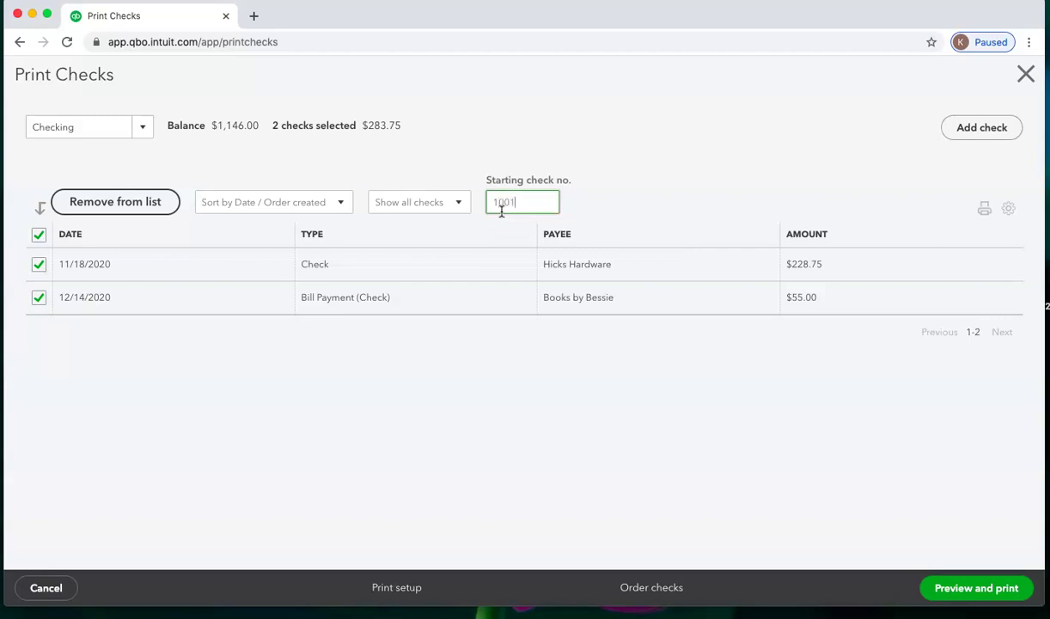
type("001")
left_click(961, 592)
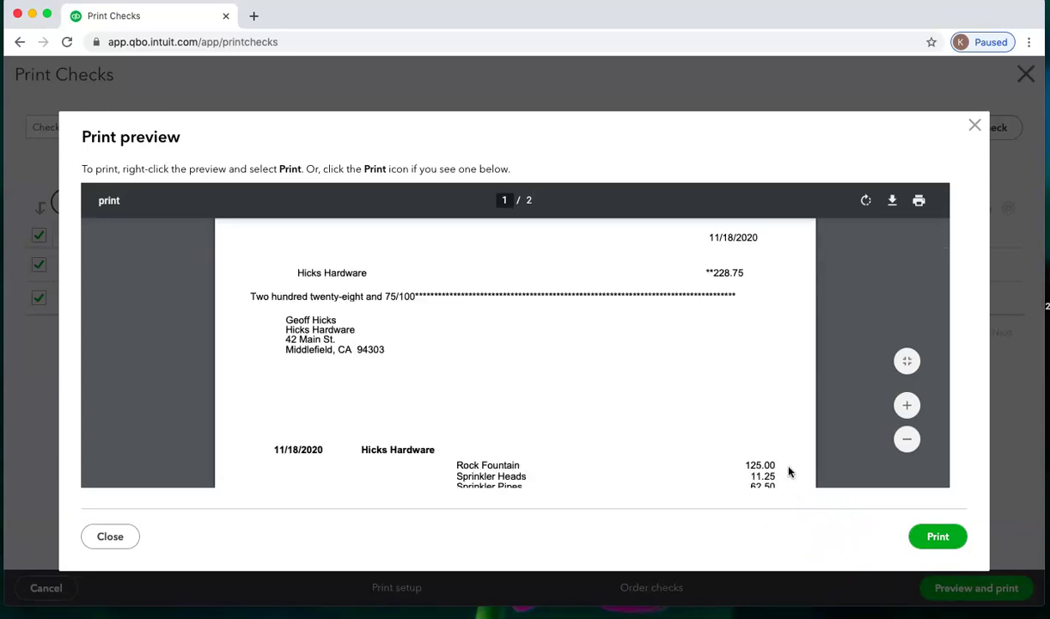
- Examine the payee, date, amount and address layout of the Hicks Hardware check in the print preview
scroll(788, 471, "up", 2)
left_click(778, 451)
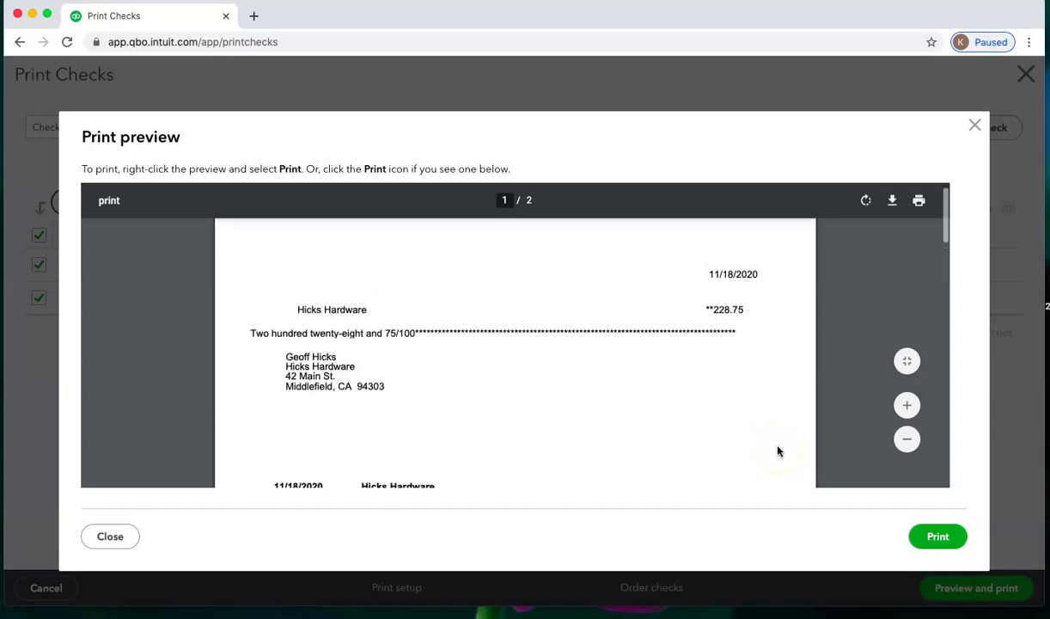
scroll(779, 452, "down", 1)
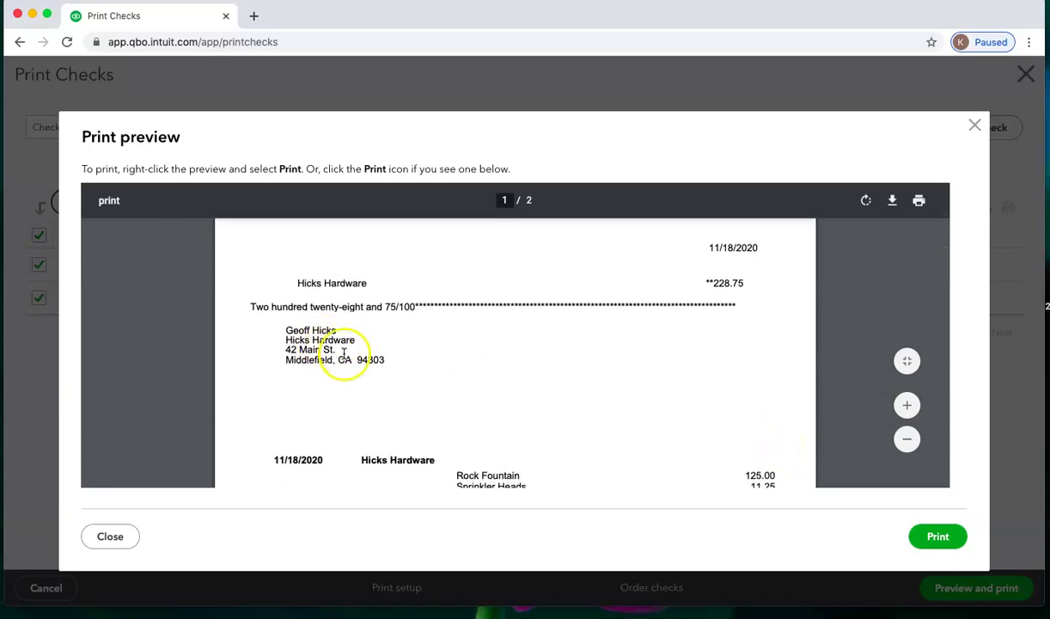
scroll(470, 367, "down", 1)
scroll(470, 367, "up", 2)
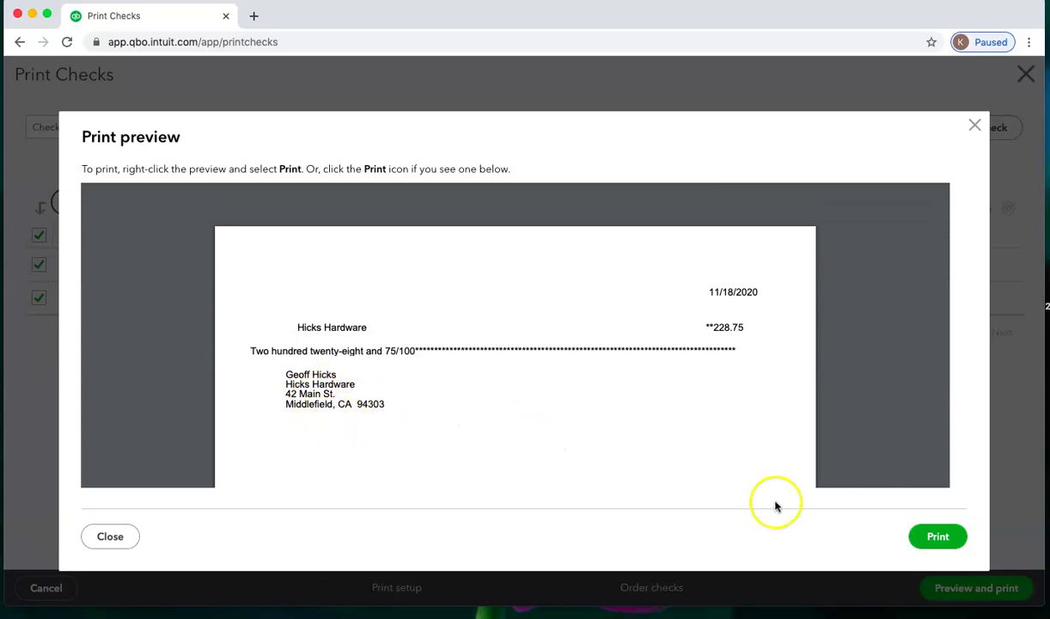
- Examine the Books by Bessie check and its voucher stub listing the vendor credit and bill in the print preview
mouse_move(938, 445)
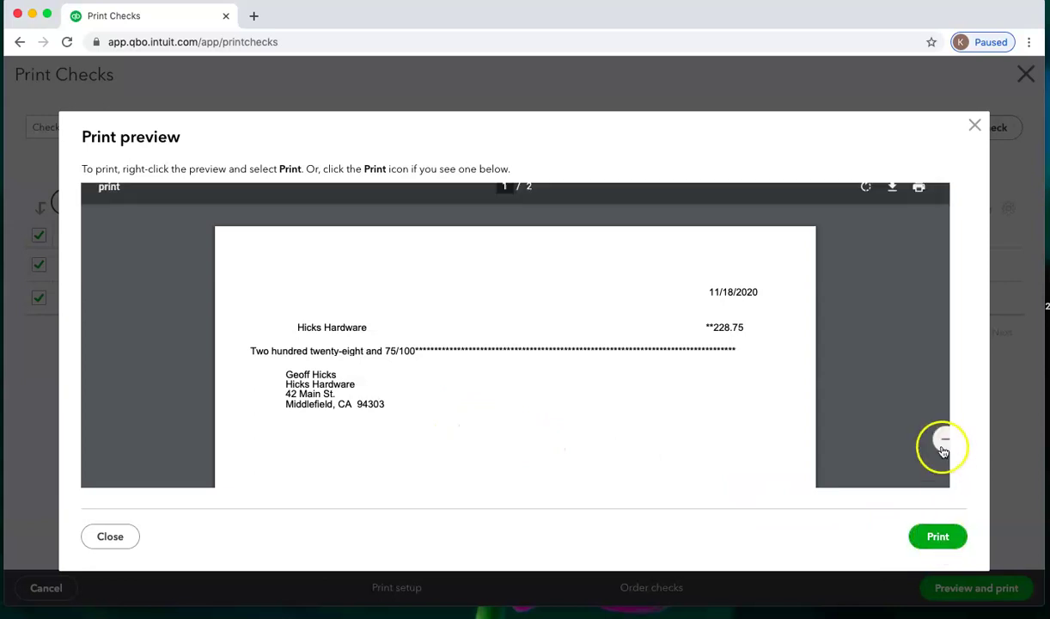
scroll(687, 395, "down", 10)
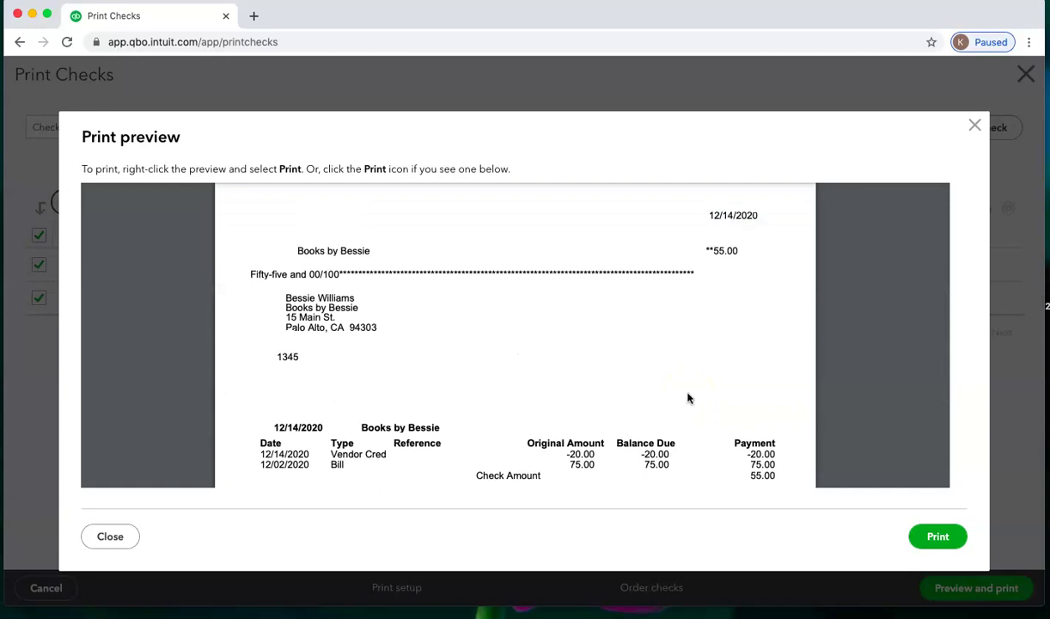
scroll(687, 398, "down", 1)
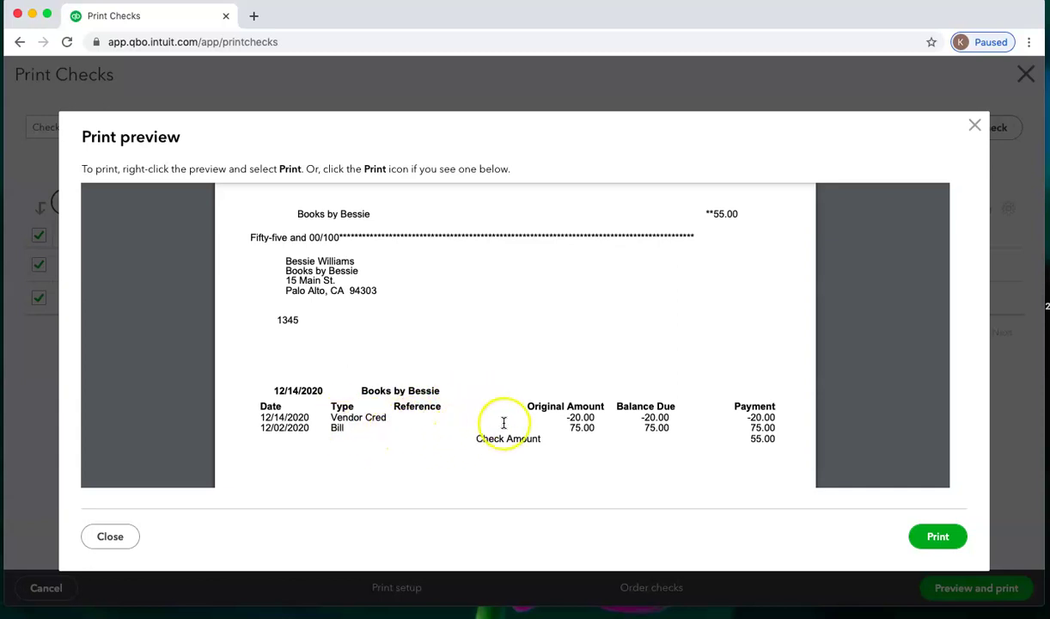
mouse_move(720, 238)
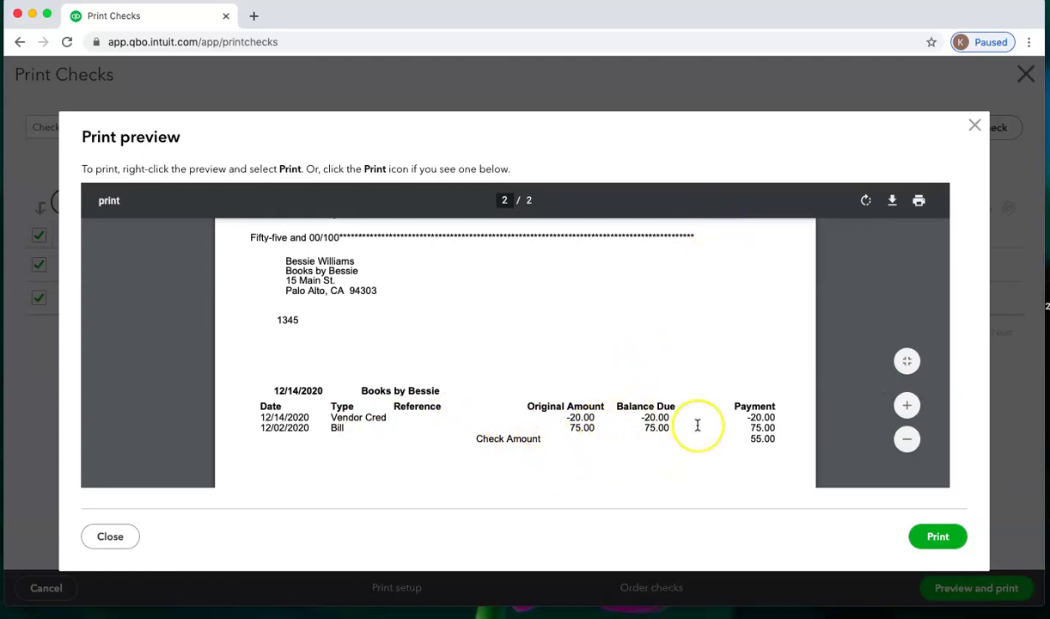
scroll(698, 426, "up", 1)
scroll(698, 426, "down", 2)
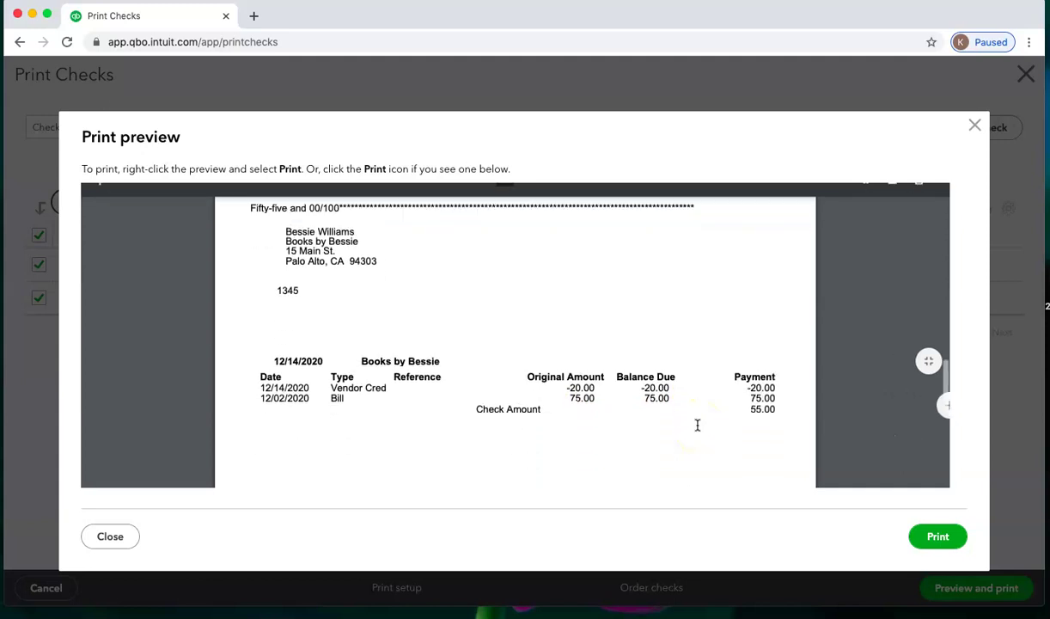
scroll(698, 426, "up", 1)
scroll(698, 425, "down", 2)
scroll(698, 426, "up", 2)
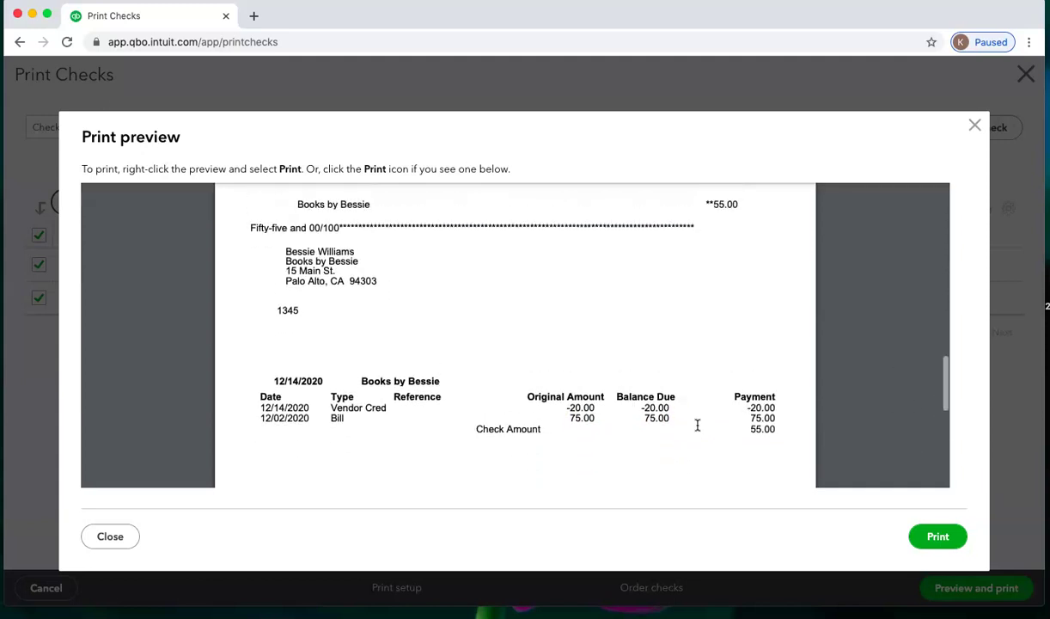
scroll(698, 425, "down", 1)
scroll(698, 425, "up", 1)
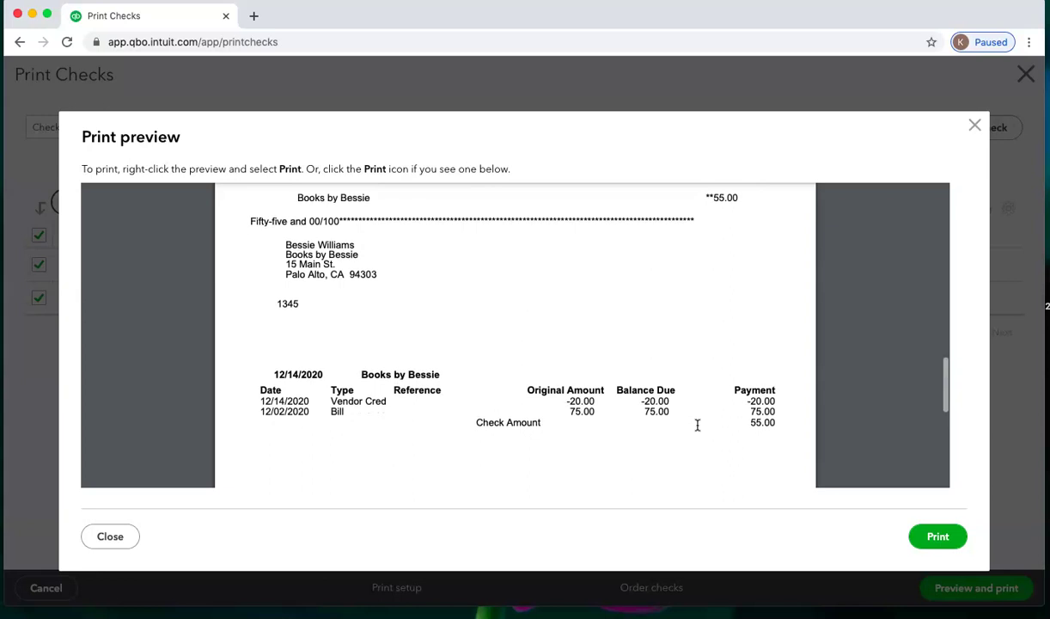
scroll(698, 426, "down", 1)
scroll(698, 425, "down", 1)
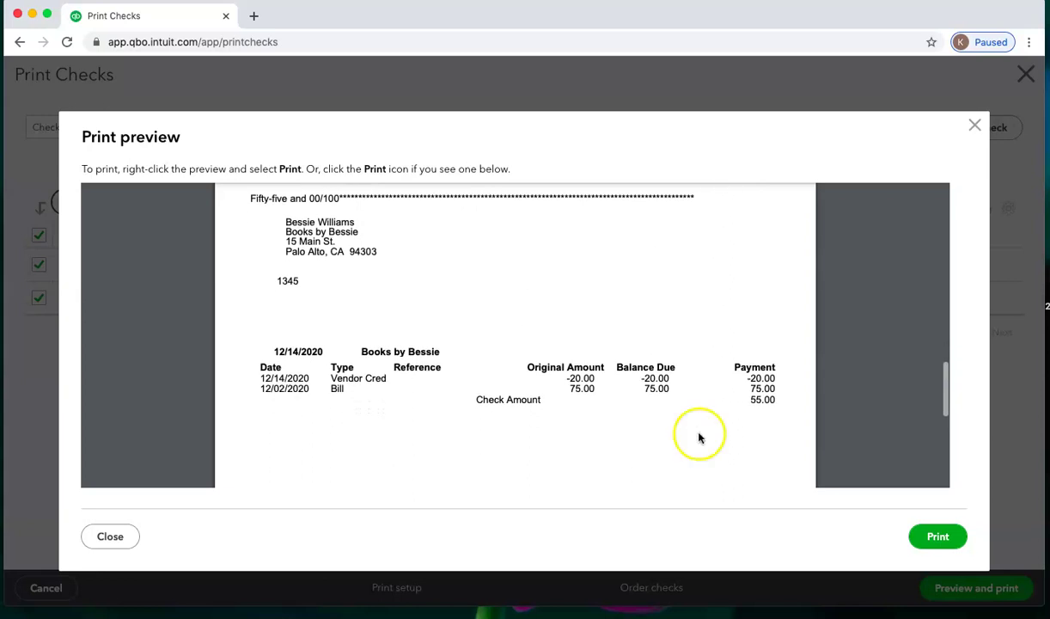
- Print the previewed checks, close the preview and confirm that they all printed correctly
left_click(939, 542)
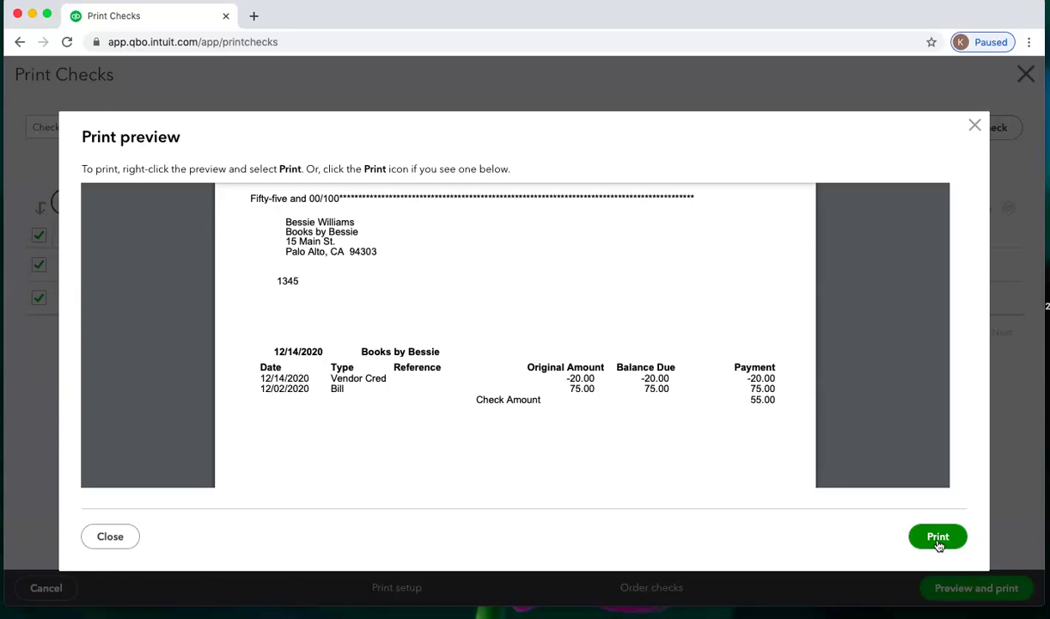
left_click(975, 129)
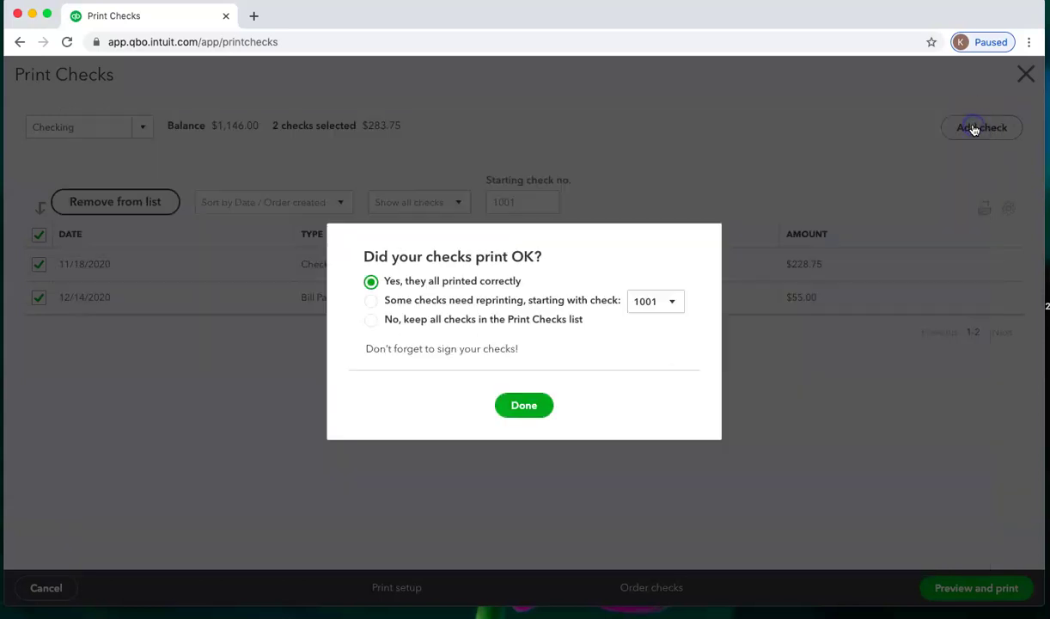
left_click(518, 416)
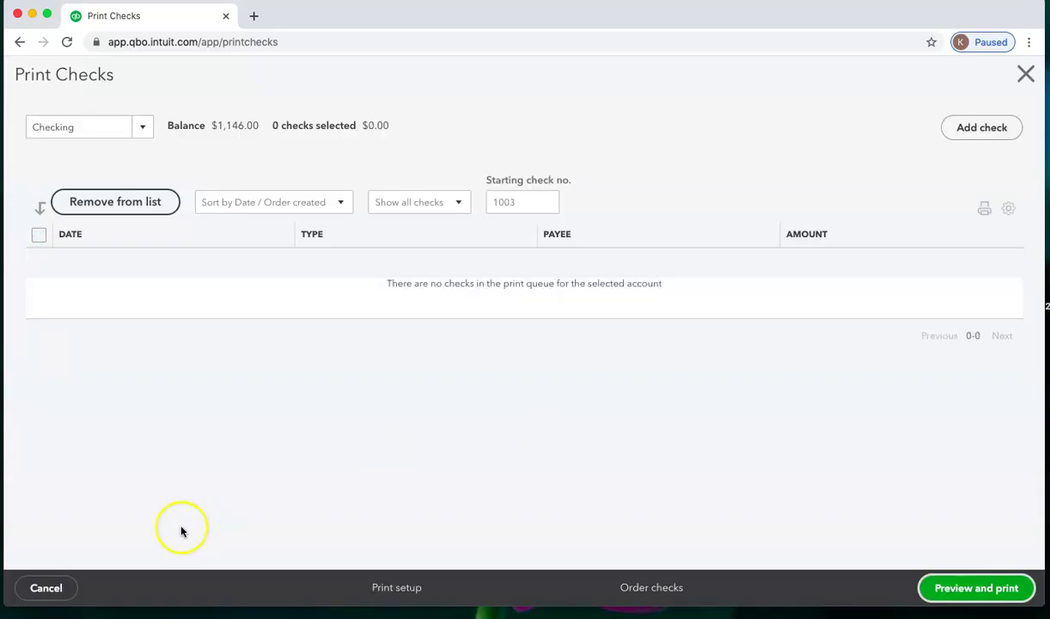